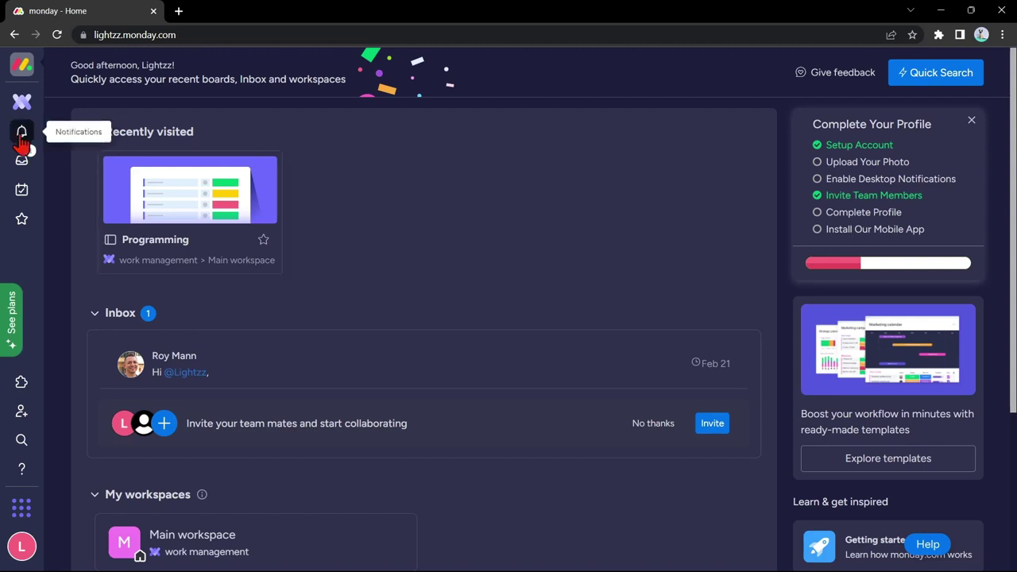
# Step: Open the Programming board in the Main workspace, briefly viewing the workspace list without switching
pyautogui.click(22, 102)
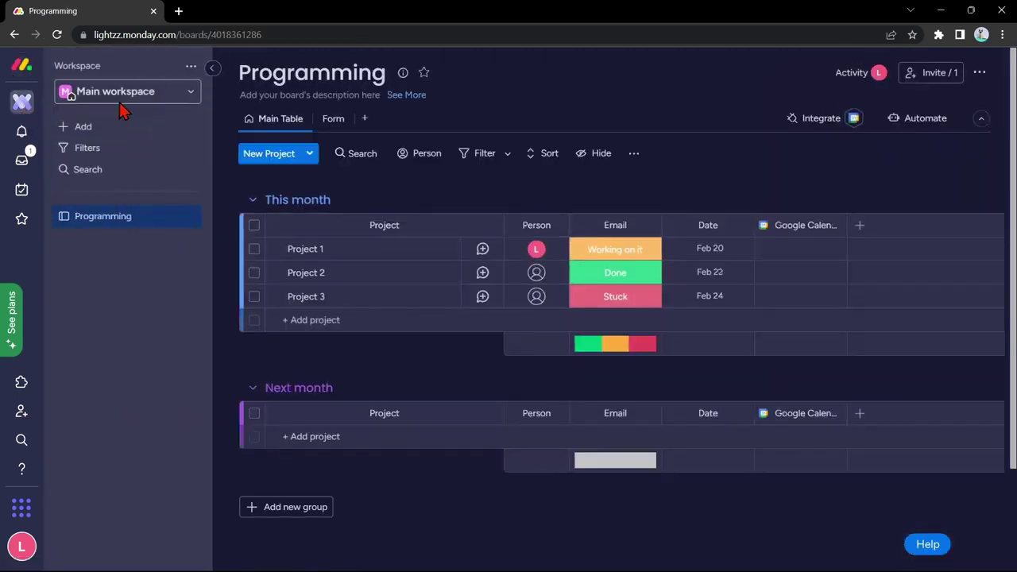
pyautogui.click(149, 96)
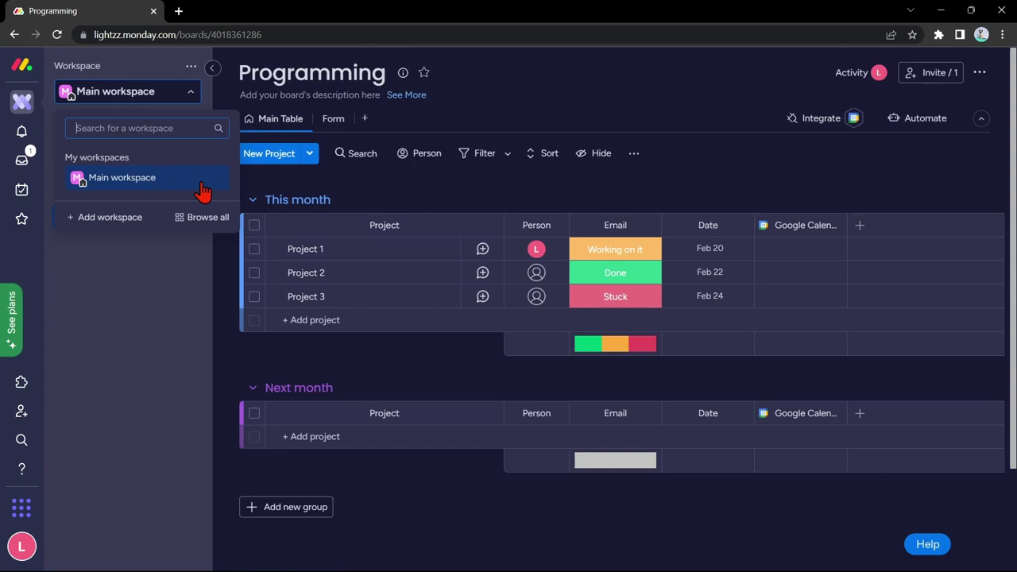
pyautogui.click(184, 299)
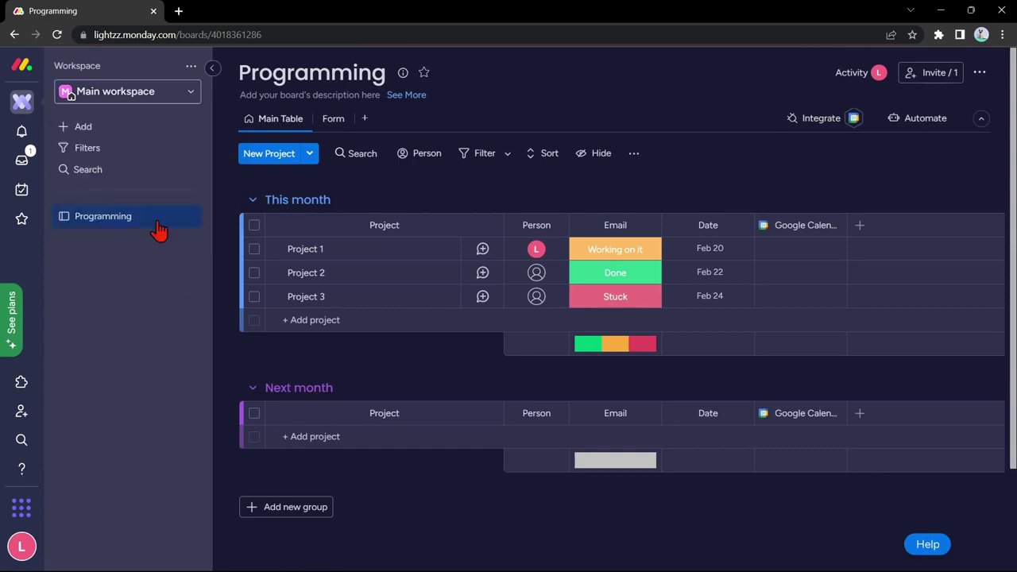
# Step: Create a new board named 'Financial Board' in the Main workspace
pyautogui.click(117, 135)
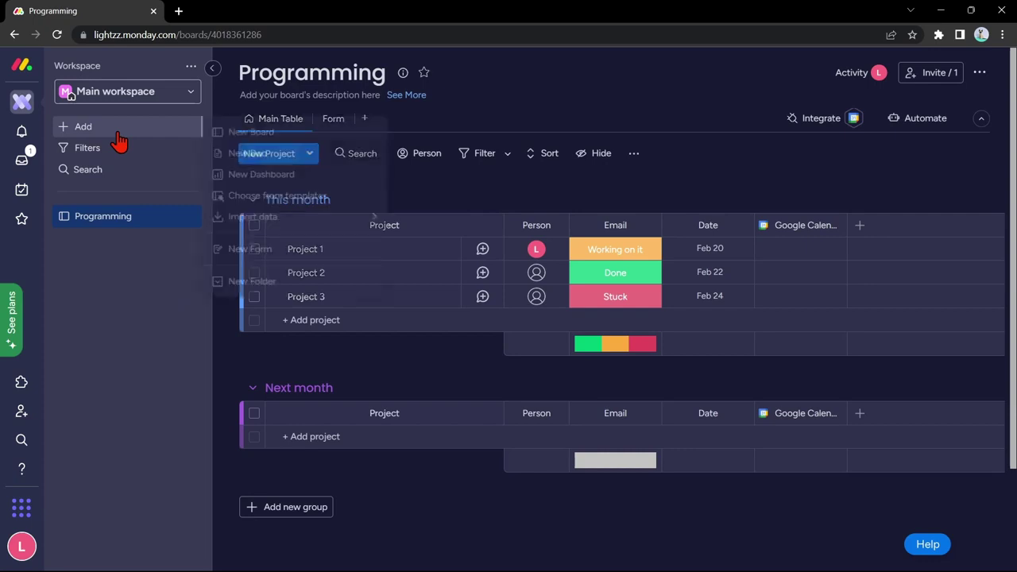
pyautogui.click(293, 135)
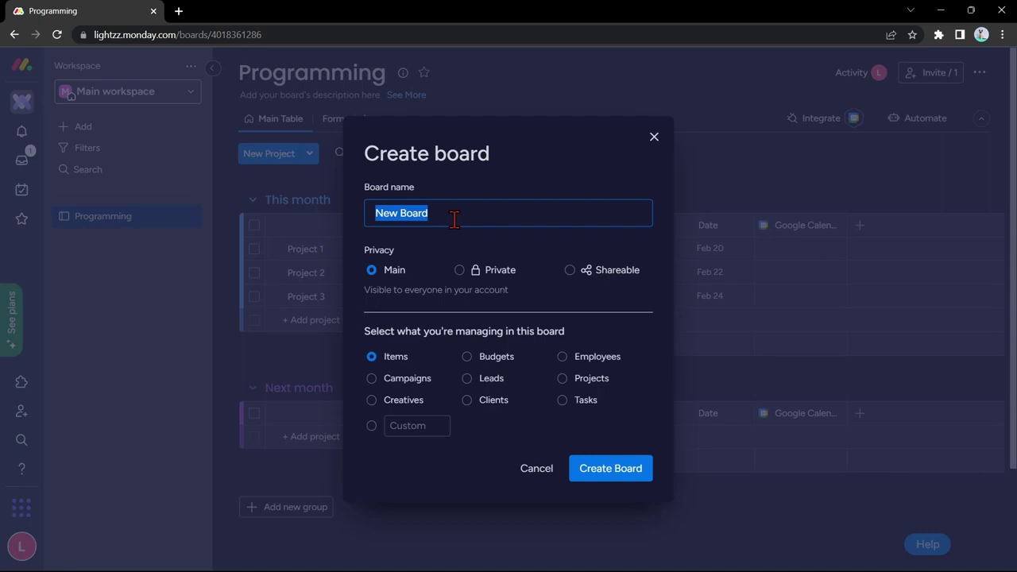
pyautogui.write('Financia')
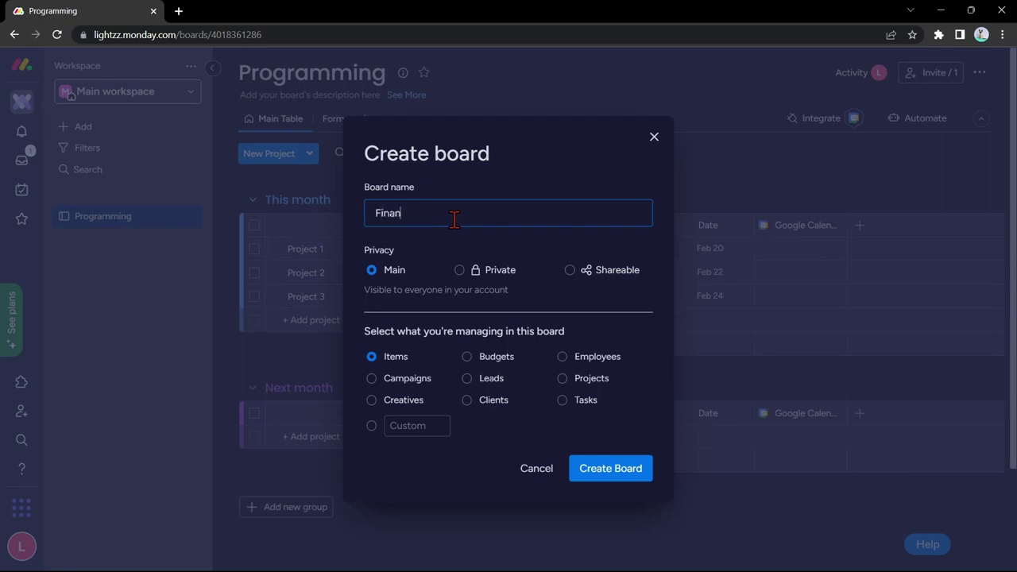
pyautogui.write('l Board')
pyautogui.click(618, 480)
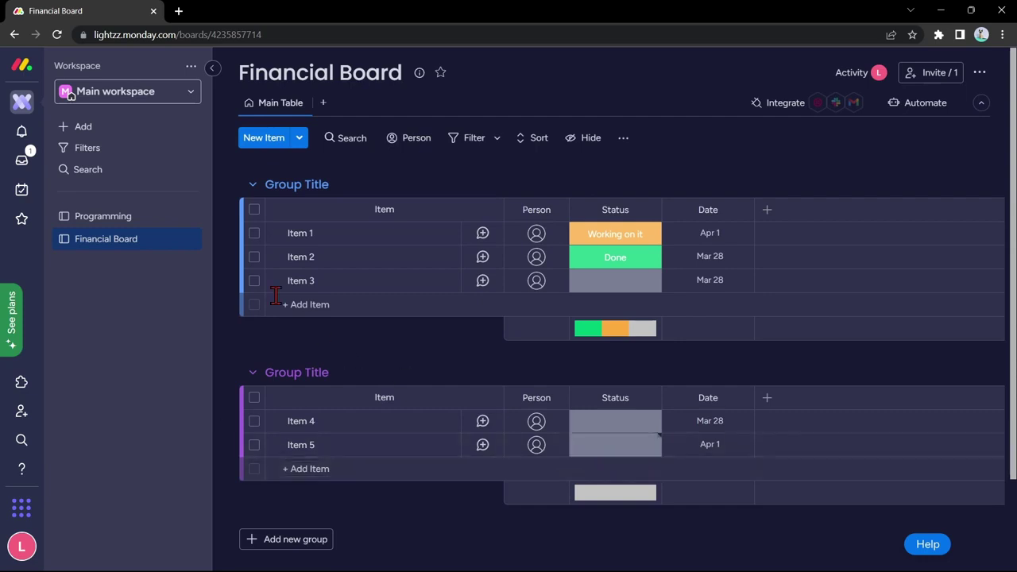
# Step: Select sample Items 1 through 5 and delete them, confirming the deletion
pyautogui.click(254, 233)
pyautogui.click(254, 257)
pyautogui.click(254, 280)
pyautogui.click(255, 421)
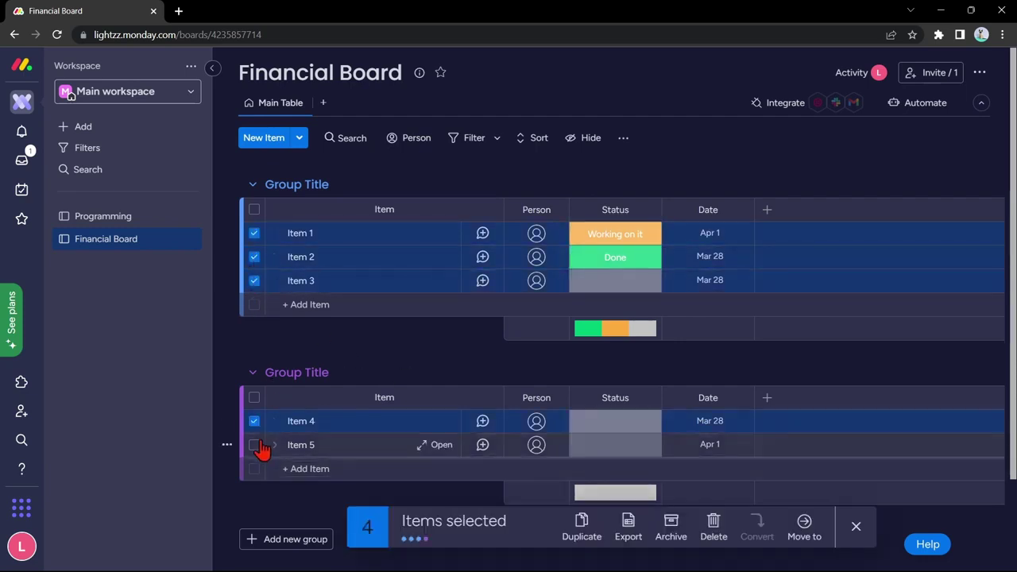
pyautogui.click(255, 445)
pyautogui.click(713, 526)
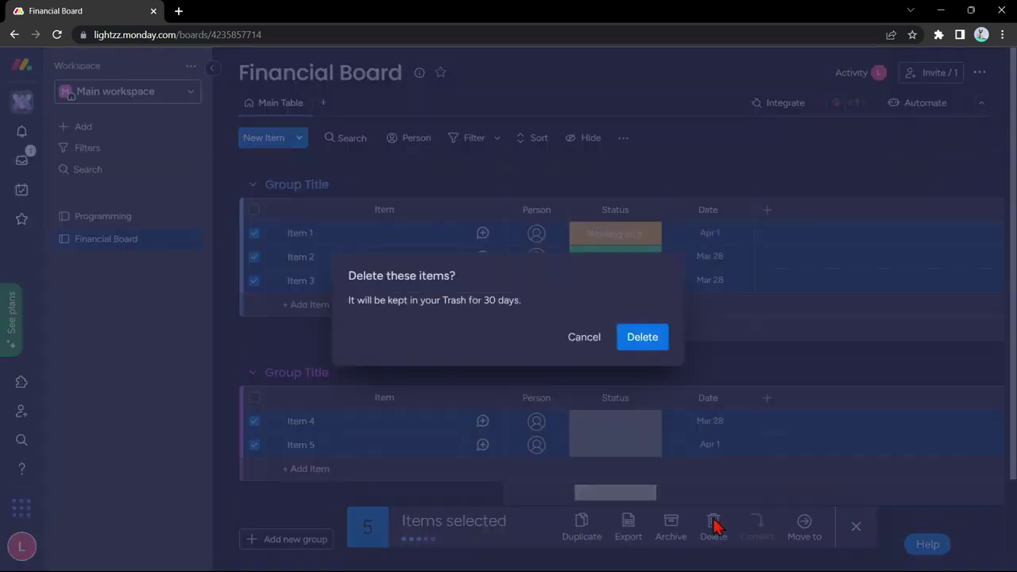
pyautogui.click(640, 340)
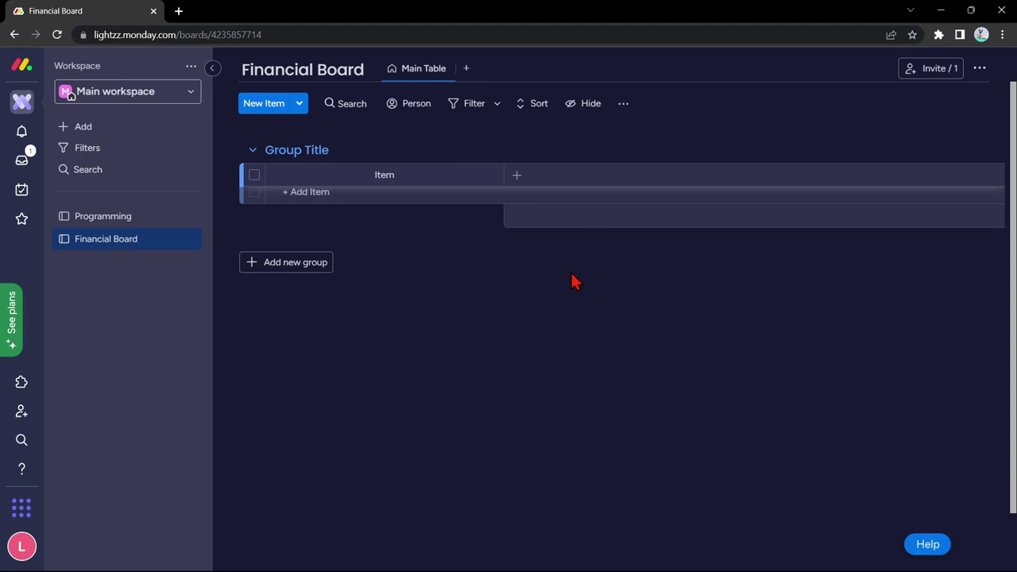
# Step: Add a Numbers column to Financial Board and name it Expenses
pyautogui.click(516, 177)
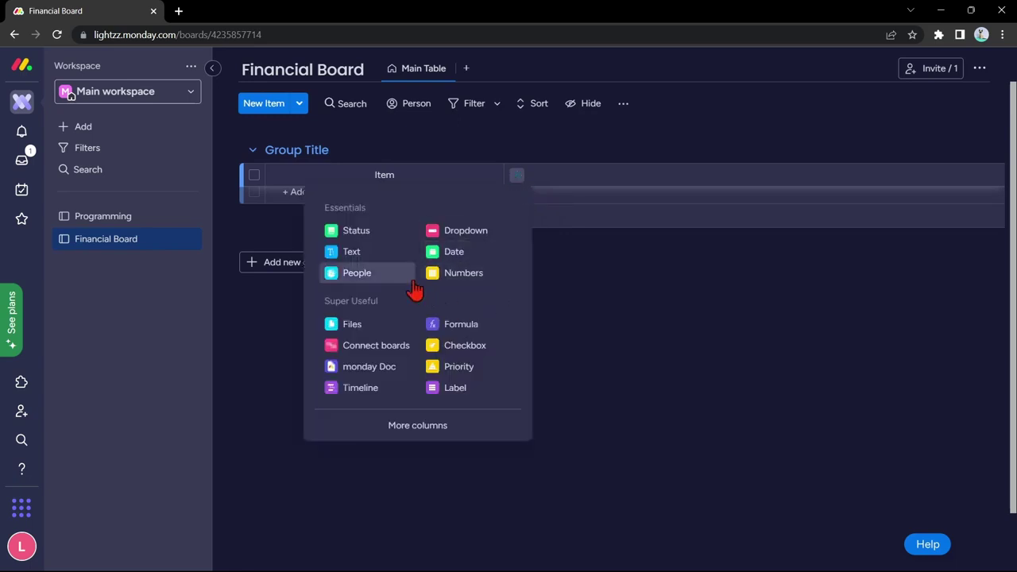
pyautogui.click(481, 276)
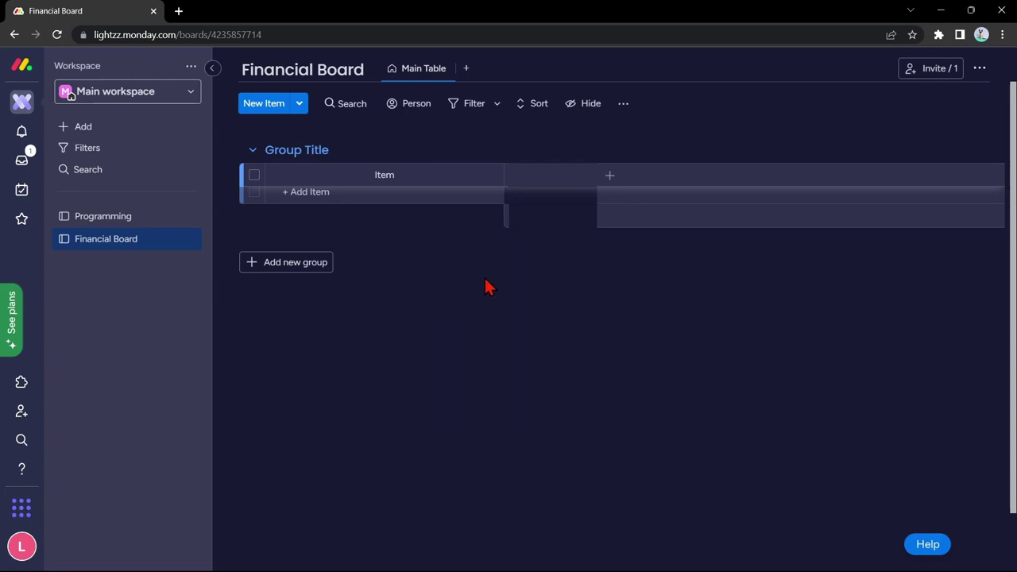
pyautogui.click(560, 175)
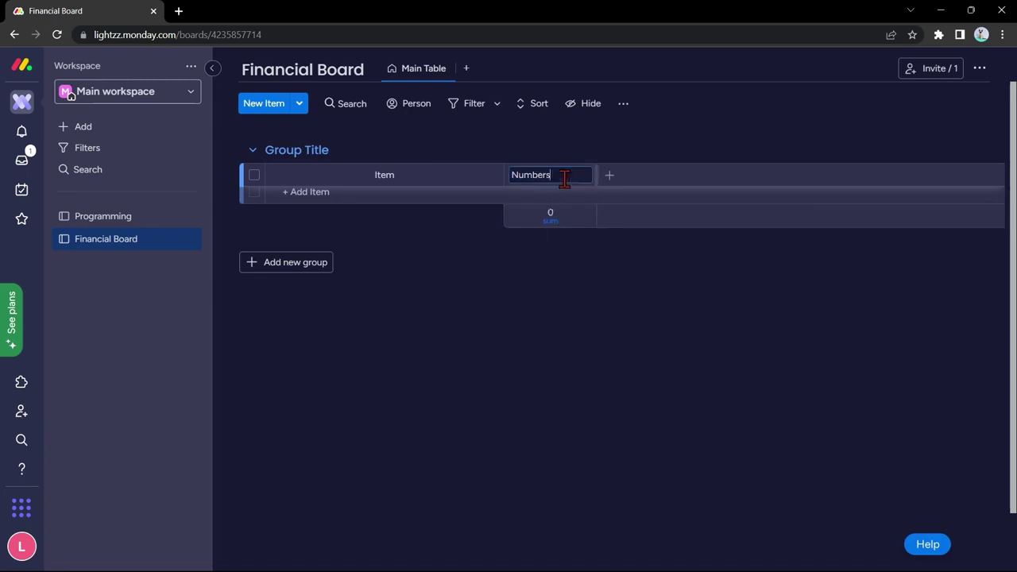
pyautogui.press('BackSpace')
pyautogui.press('BackSpace')
pyautogui.press('BackSpace')
pyautogui.press('BackSpace')
pyautogui.press('BackSpace')
pyautogui.press('BackSpace')
pyautogui.write('Expenses')
pyautogui.click(617, 270)
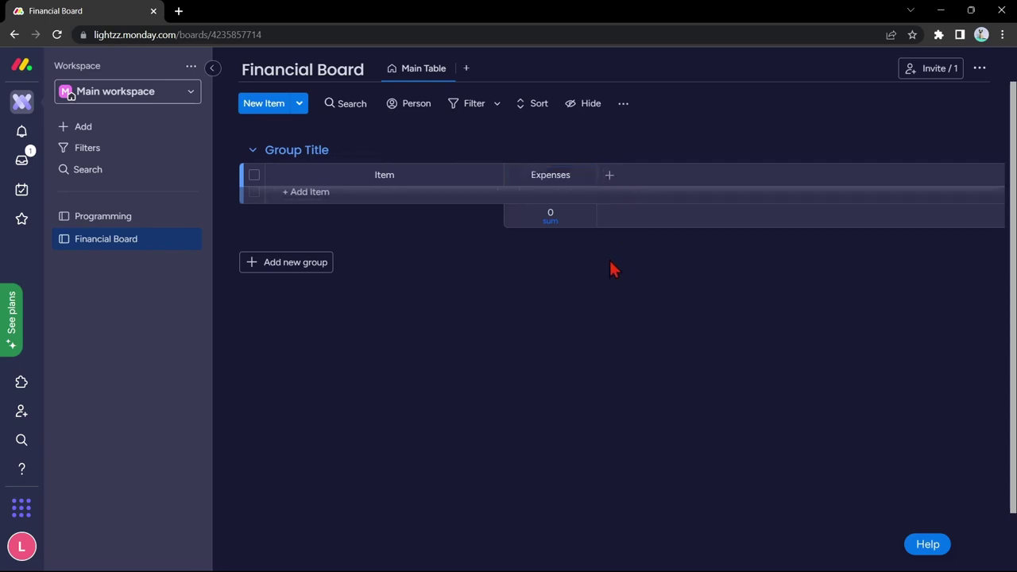
# Step: Add a second Numbers column after Expenses and name it Gross Sales
pyautogui.click(610, 175)
pyautogui.click(556, 272)
pyautogui.click(668, 175)
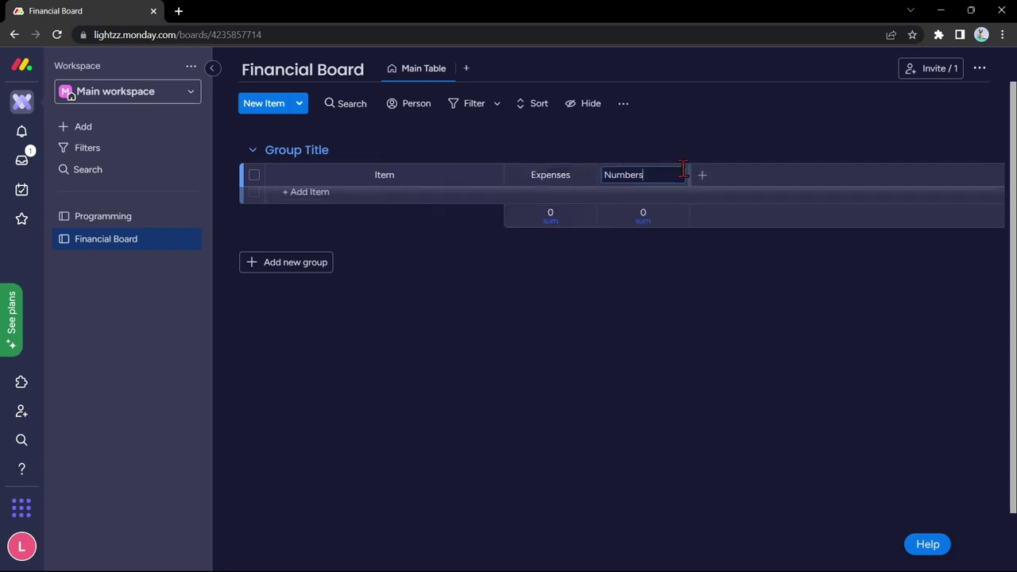
pyautogui.press('BackSpace')
pyautogui.write('Gross Sales')
pyautogui.click(663, 271)
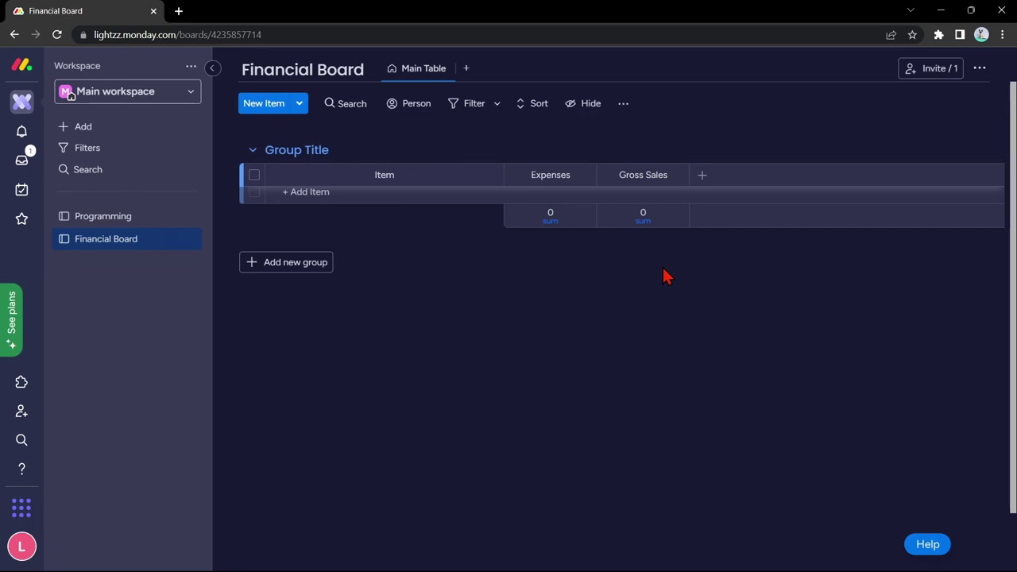
# Step: Open the Template center and scroll through the Recommended for you templates
pyautogui.click(92, 132)
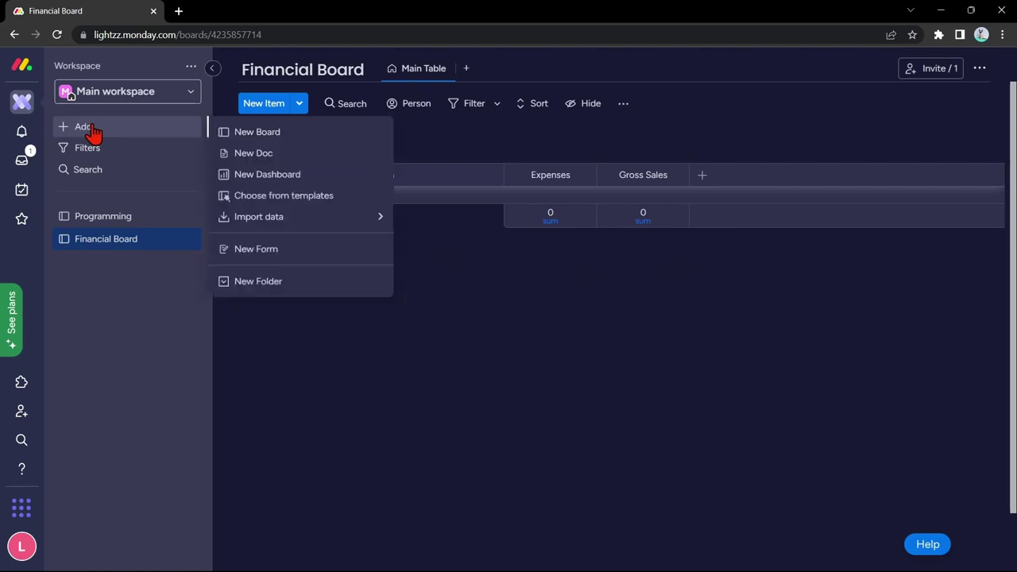
pyautogui.click(347, 207)
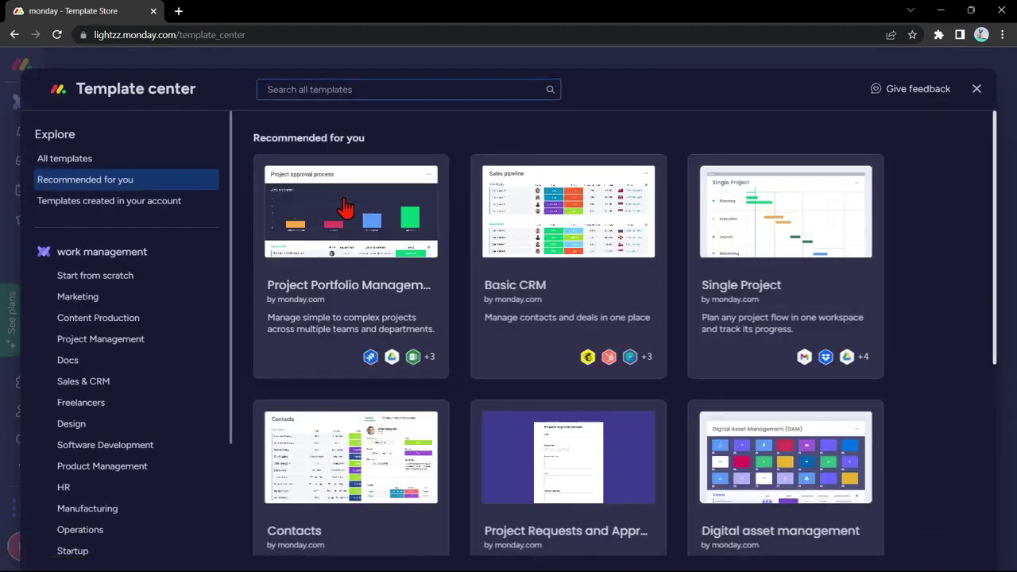
pyautogui.scroll(-4, 882, 211)
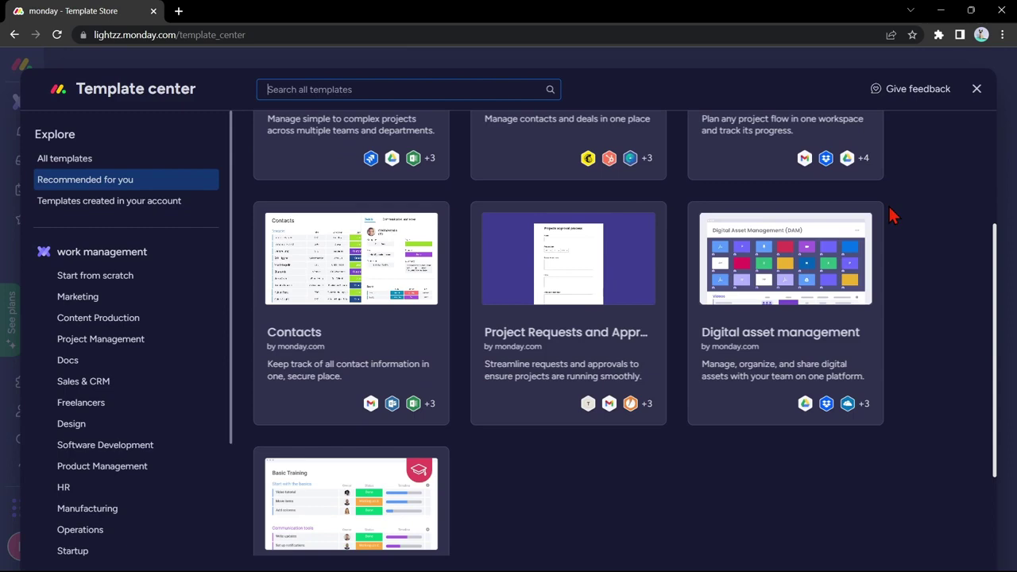
pyautogui.scroll(4, 893, 251)
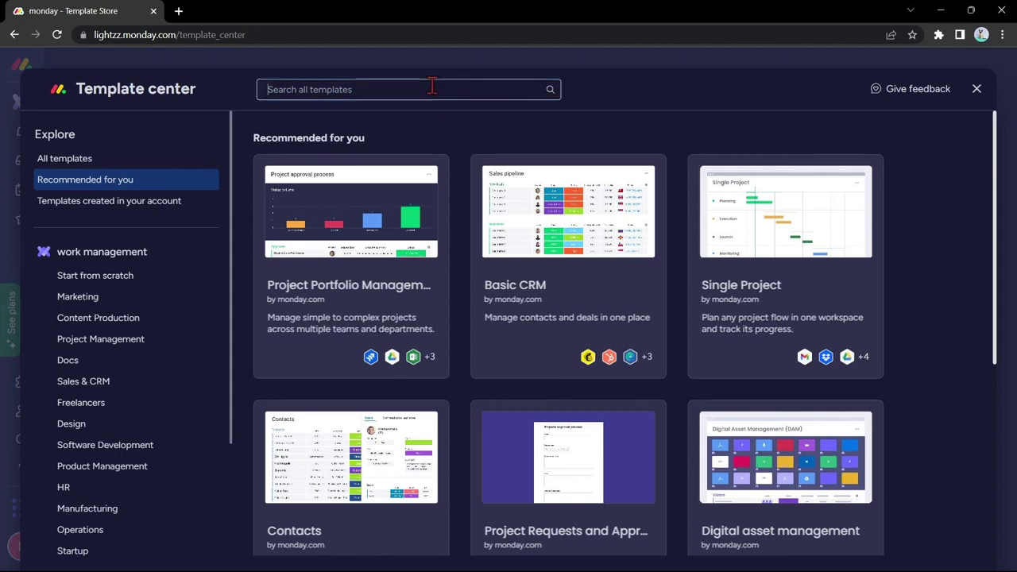
# Step: Search templates for 'financ' and open the Financial Statement template's details
pyautogui.write('fi')
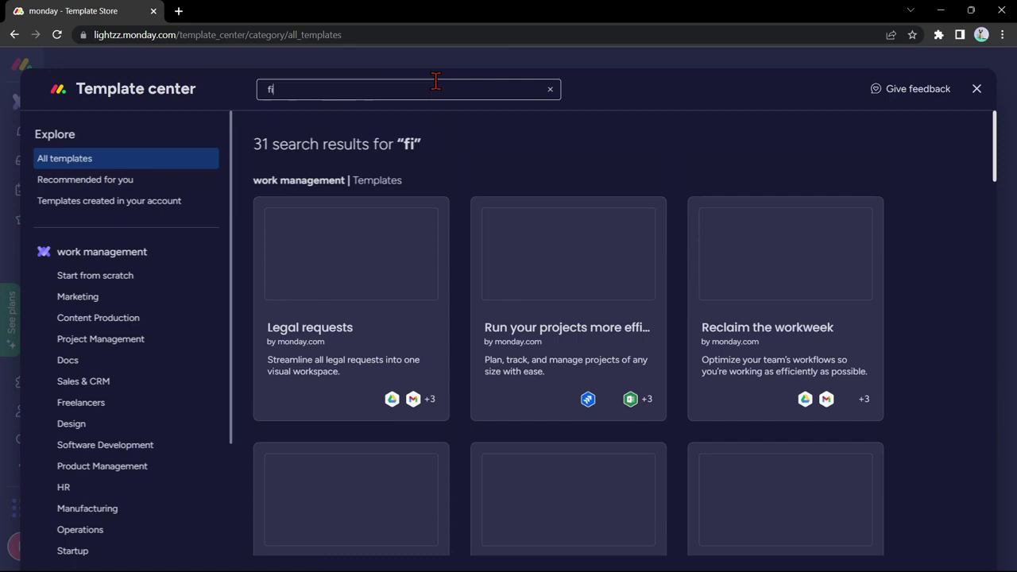
pyautogui.write('nance')
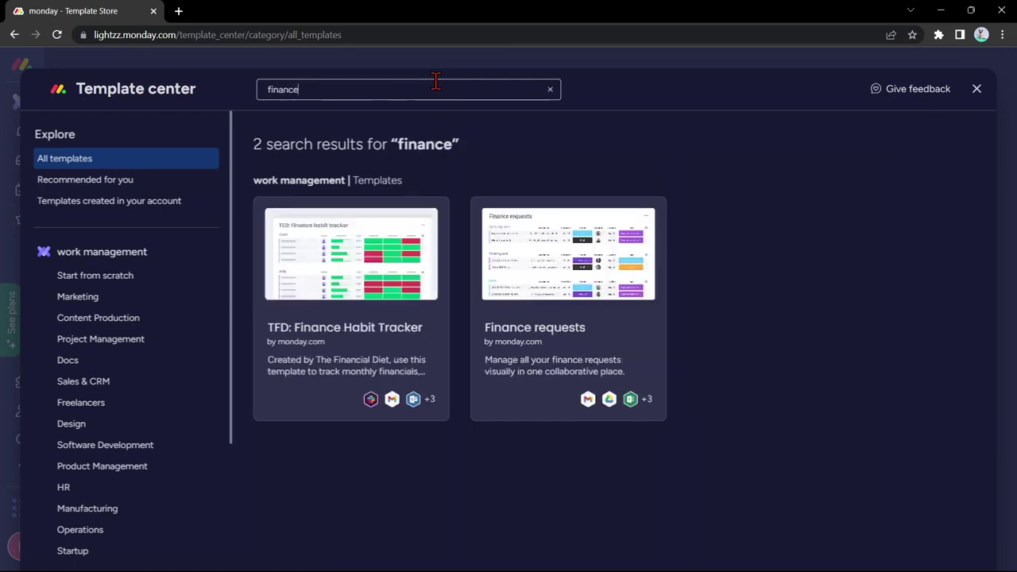
pyautogui.press('BackSpace')
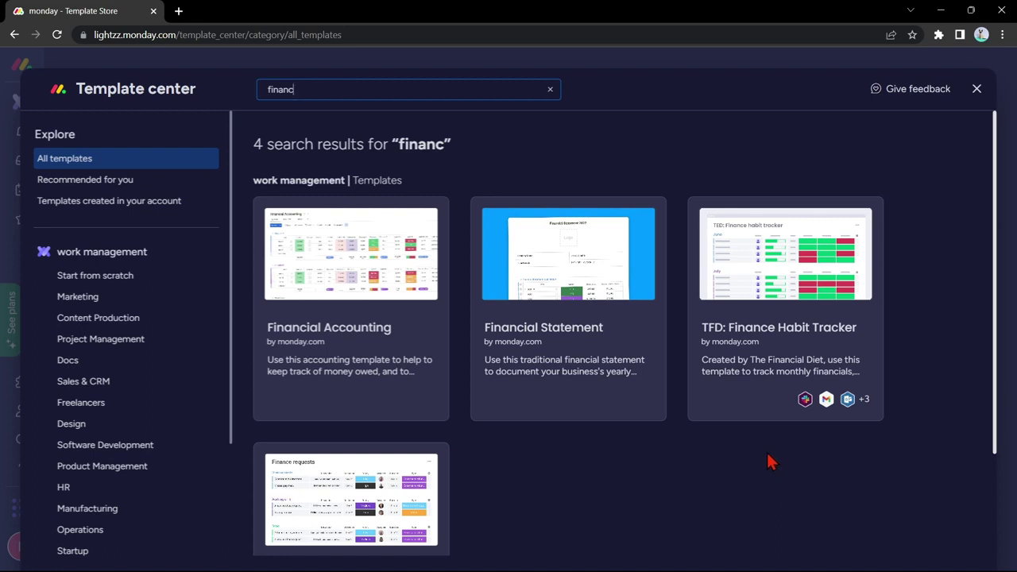
pyautogui.scroll(-2, 768, 456)
pyautogui.scroll(2, 767, 456)
pyautogui.scroll(-3, 771, 448)
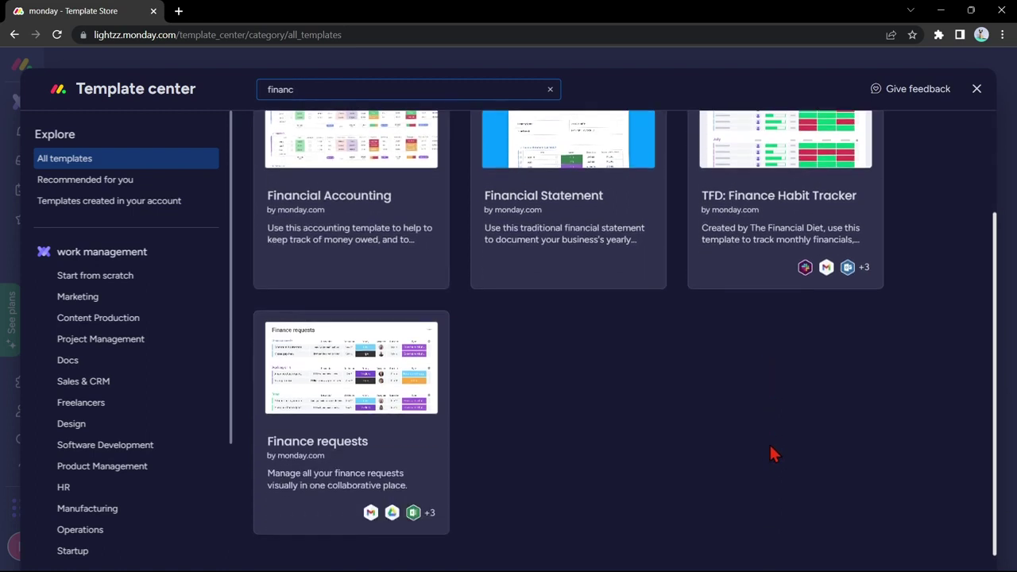
pyautogui.scroll(1, 774, 446)
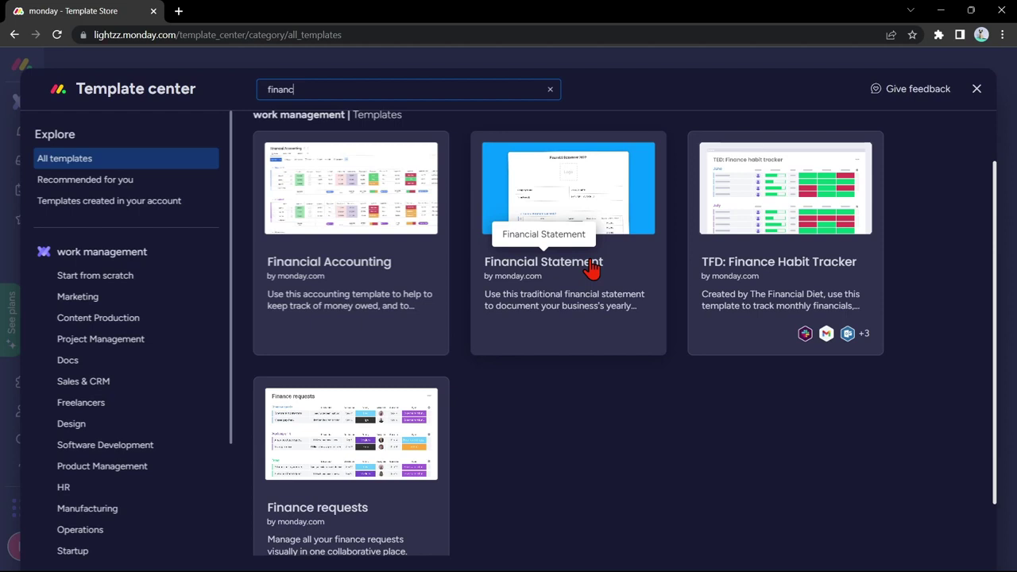
pyautogui.click(592, 270)
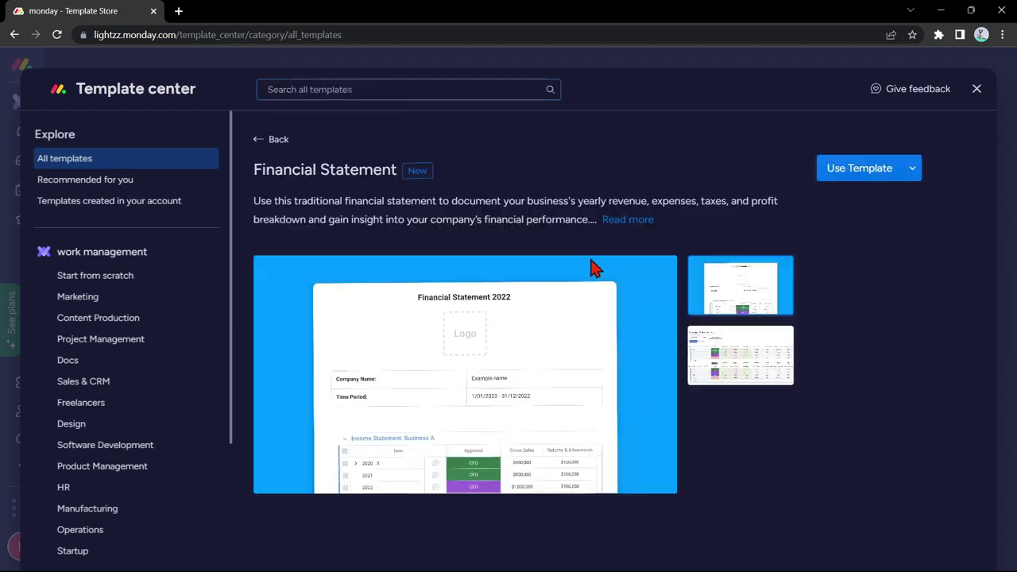
# Step: Create a board from the Financial Statement template and review its Business A and B groups
pyautogui.click(866, 174)
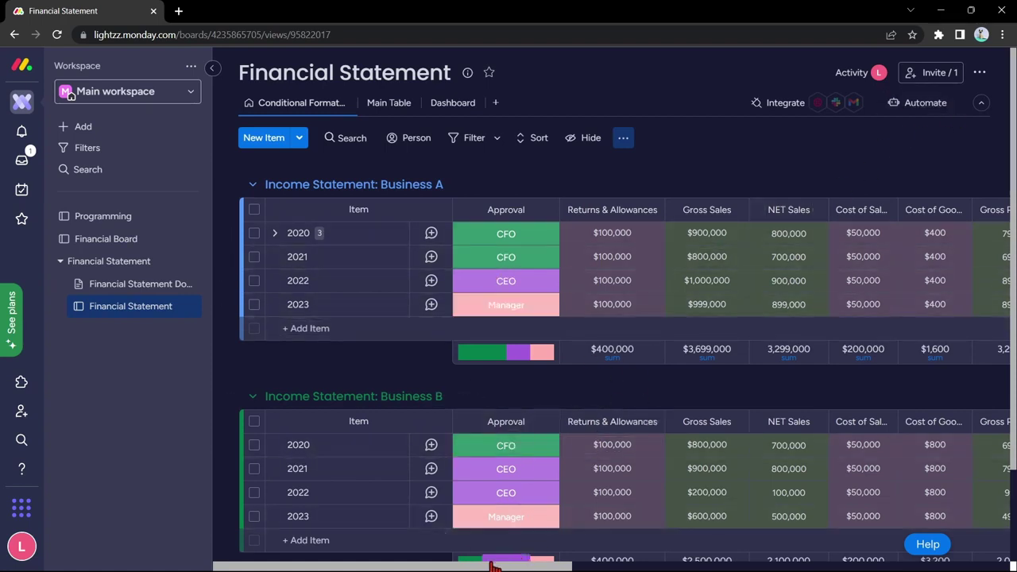
pyautogui.moveTo(487, 564); pyautogui.dragTo(459, 518)
pyautogui.scroll(-2, 676, 390)
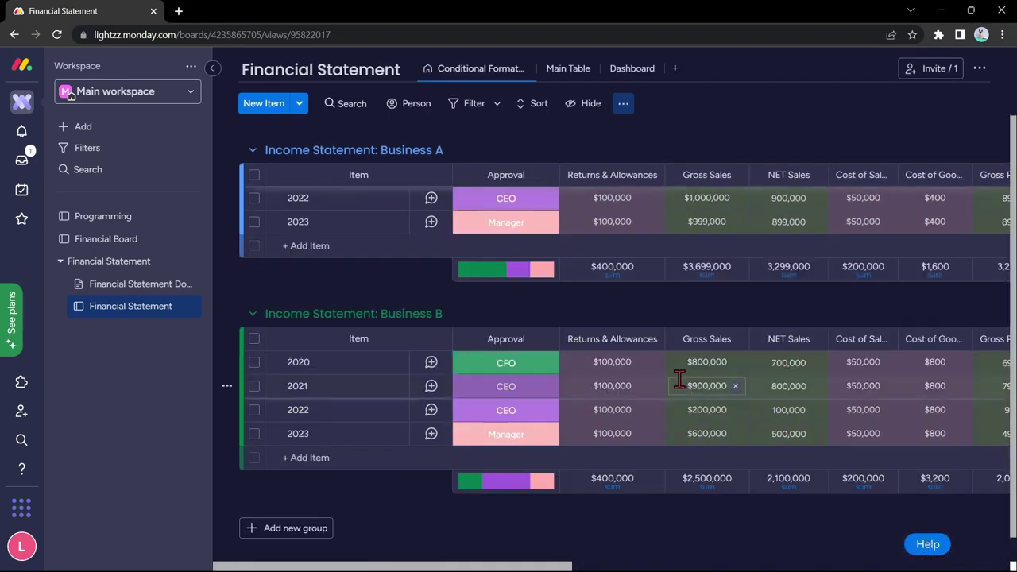
pyautogui.scroll(2, 688, 379)
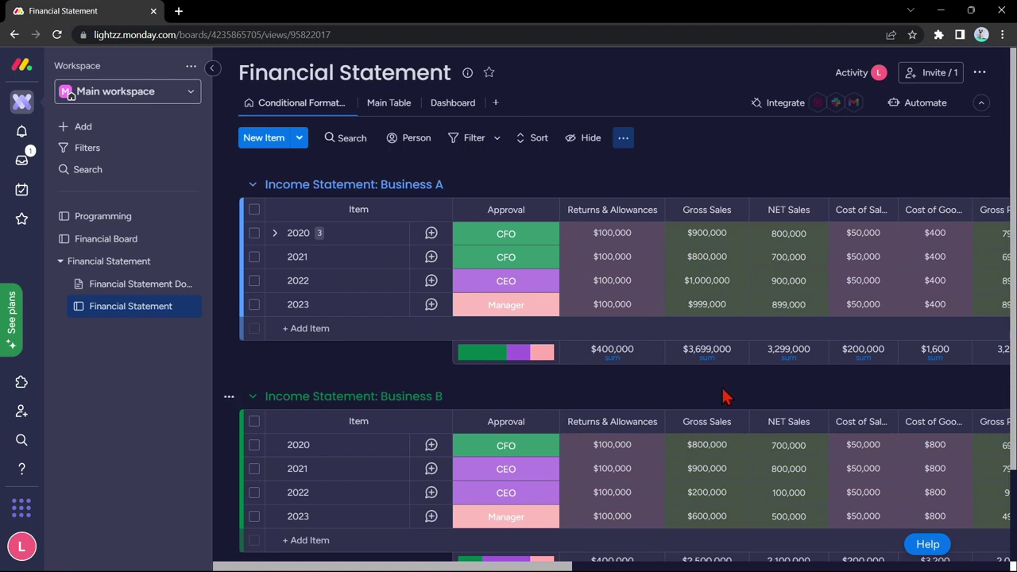
pyautogui.scroll(-1, 740, 398)
pyautogui.scroll(1, 742, 379)
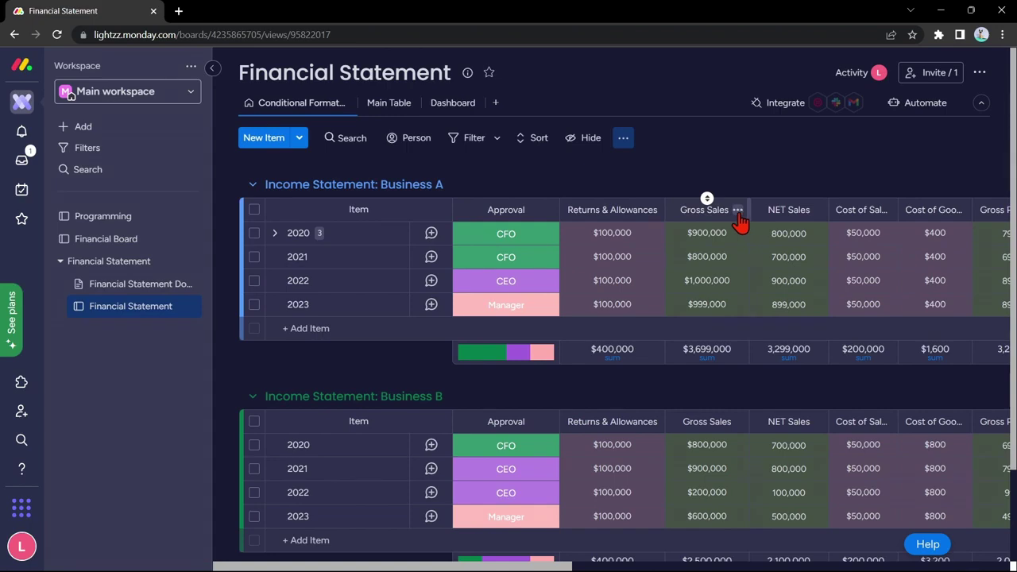
# Step: Delete the Gross Sales column from the Financial Statement board
pyautogui.click(737, 212)
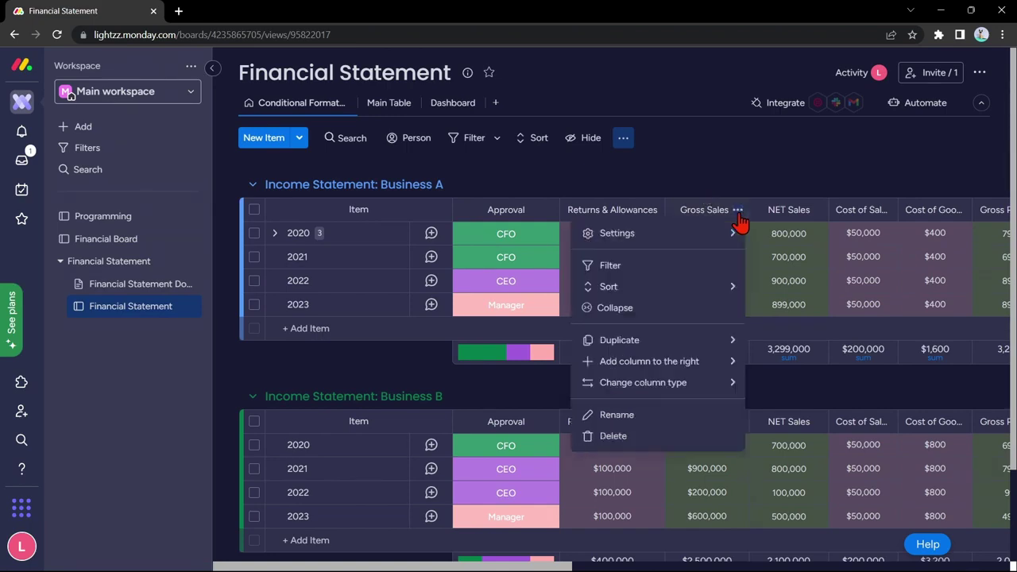
pyautogui.click(640, 437)
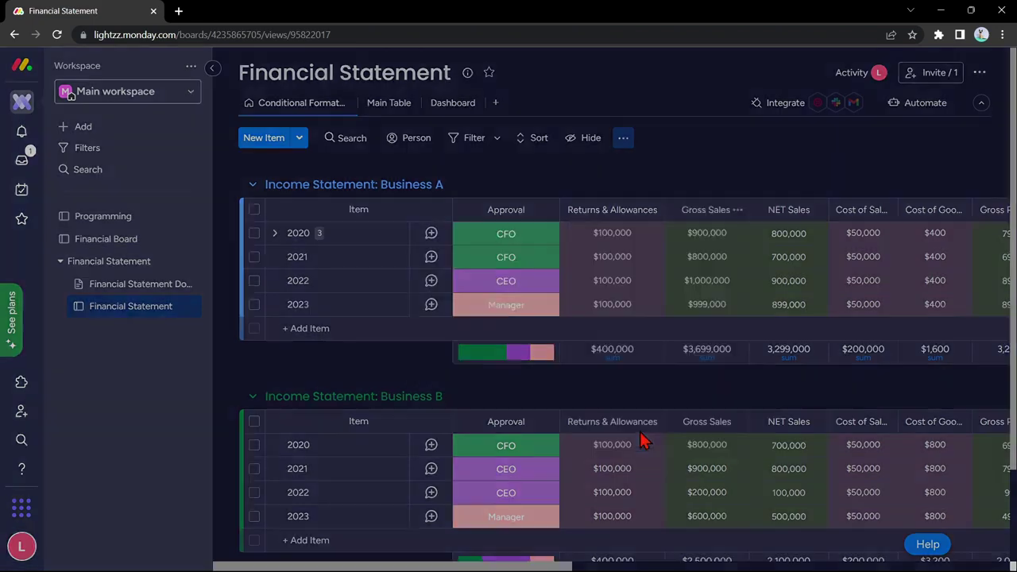
pyautogui.click(672, 156)
pyautogui.scroll(-1, 520, 556)
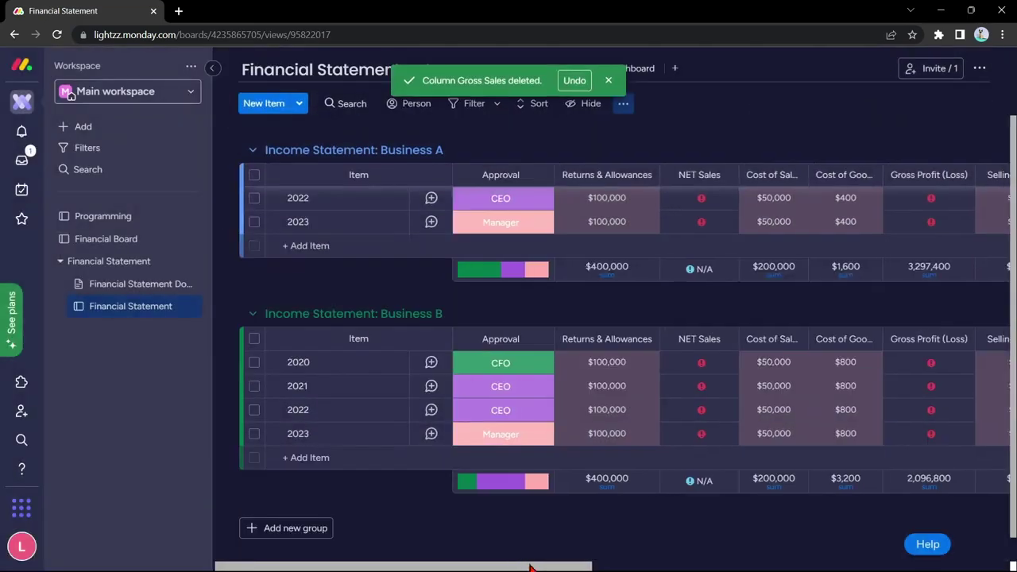
# Step: Add a new group named 'Income Statement: Business A' below Business B
pyautogui.moveTo(520, 564); pyautogui.dragTo(964, 549)
pyautogui.click(972, 174)
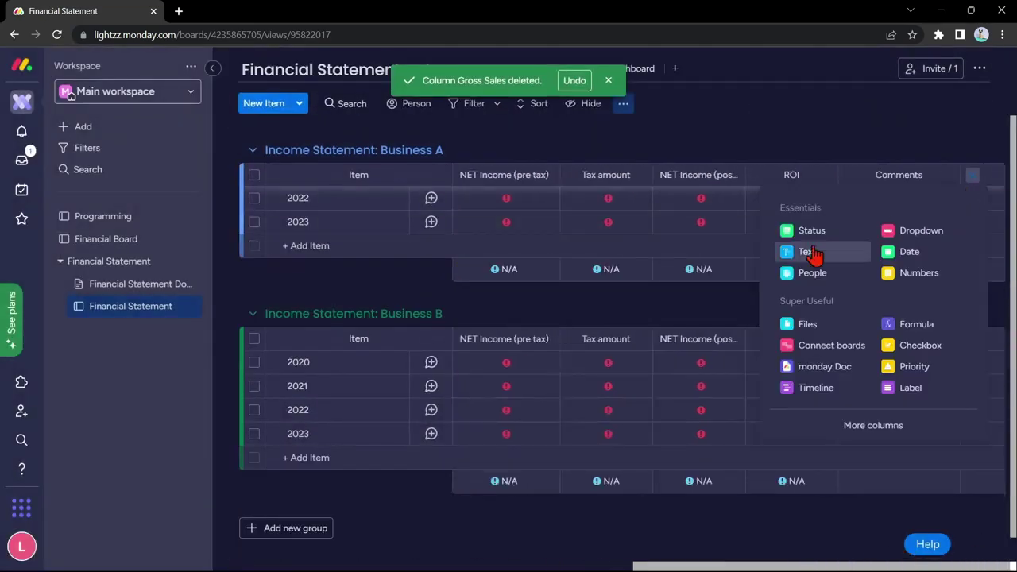
pyautogui.click(313, 246)
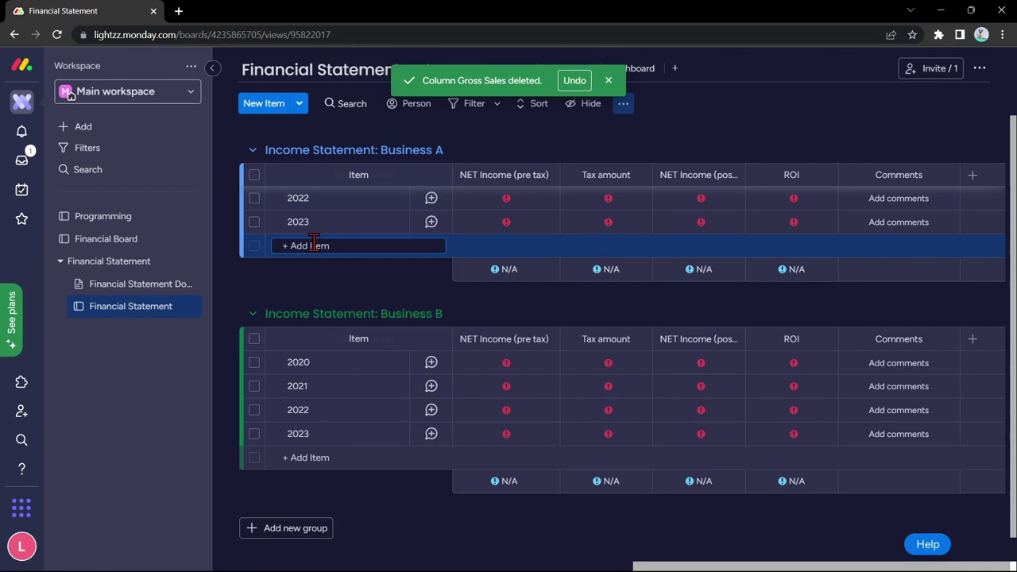
pyautogui.click(301, 531)
pyautogui.write('Income Statement: Business A')
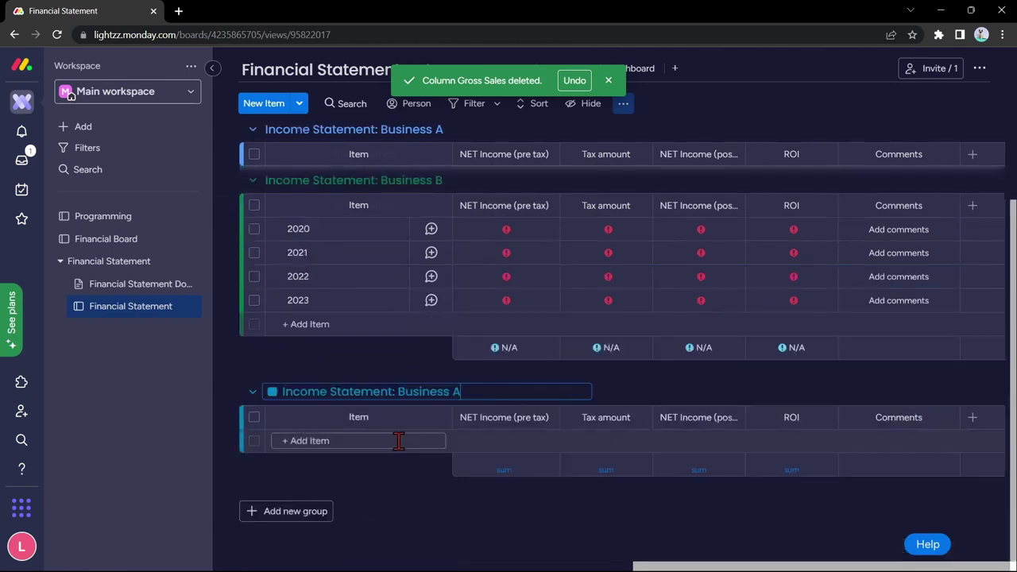
pyautogui.click(411, 504)
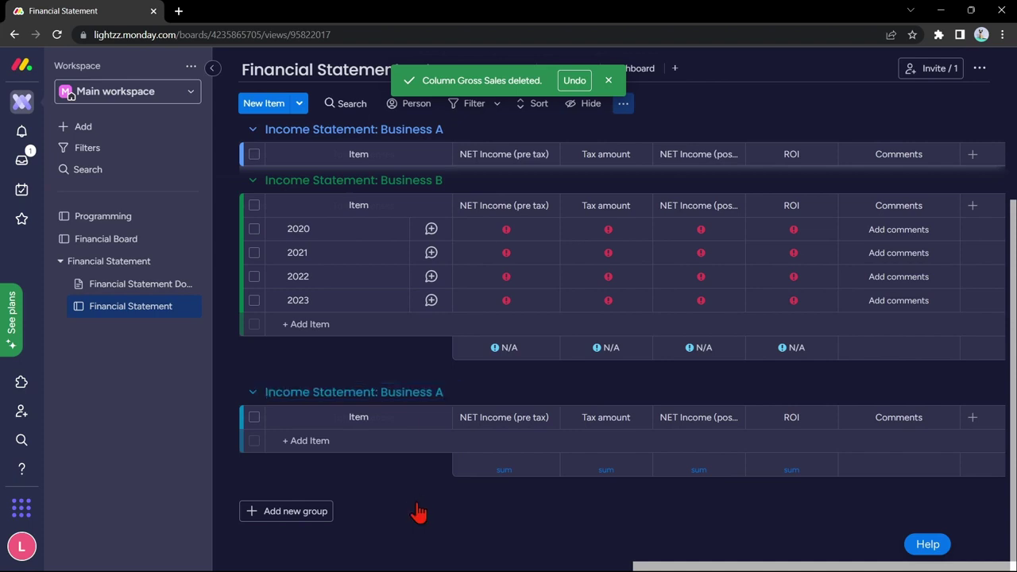